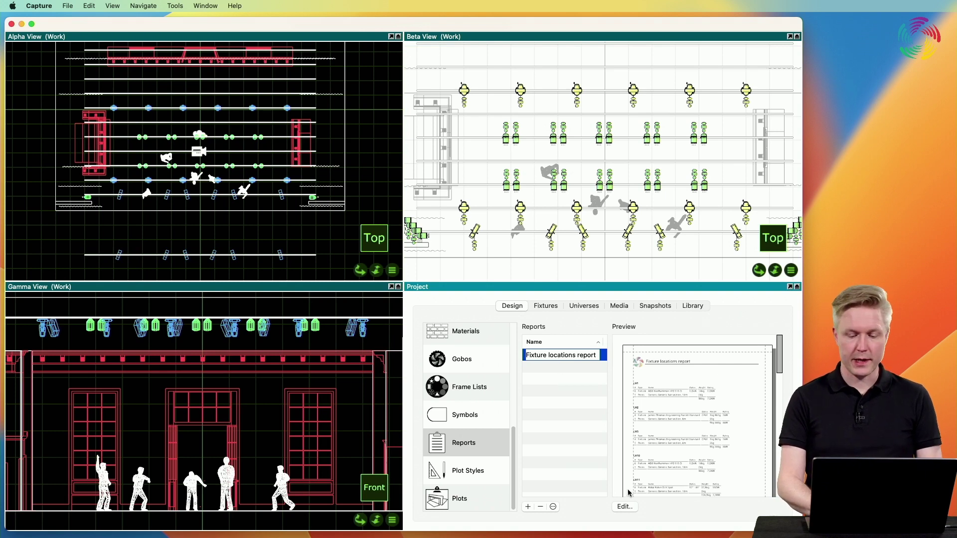
Step: Open the Fixture locations report in the report editor from the Reports list
{"action": "left_click", "coordinate": [624, 507]}
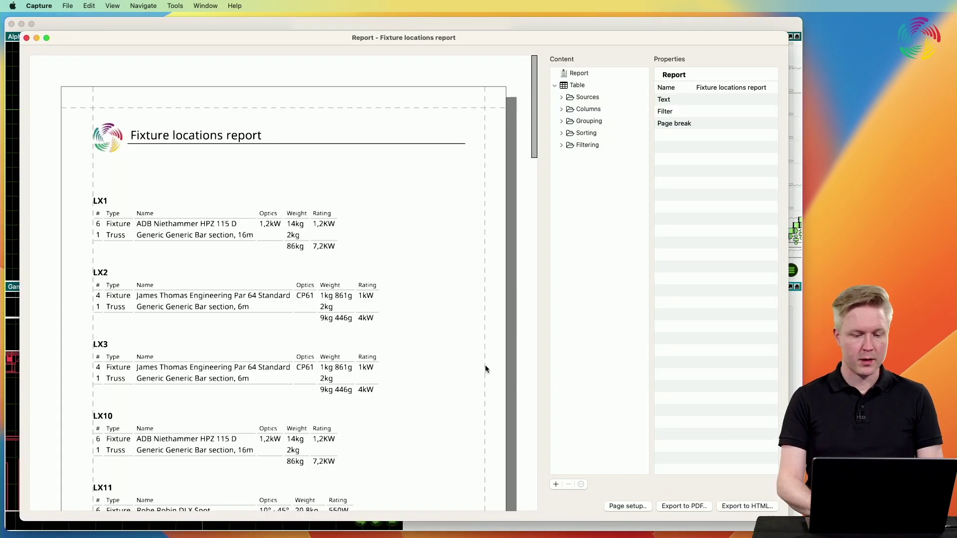
Step: Expand the report's Grouping folder and select its Location grouping rule
{"action": "scroll", "coordinate": [410, 331], "scroll_direction": "down", "scroll_amount": 4}
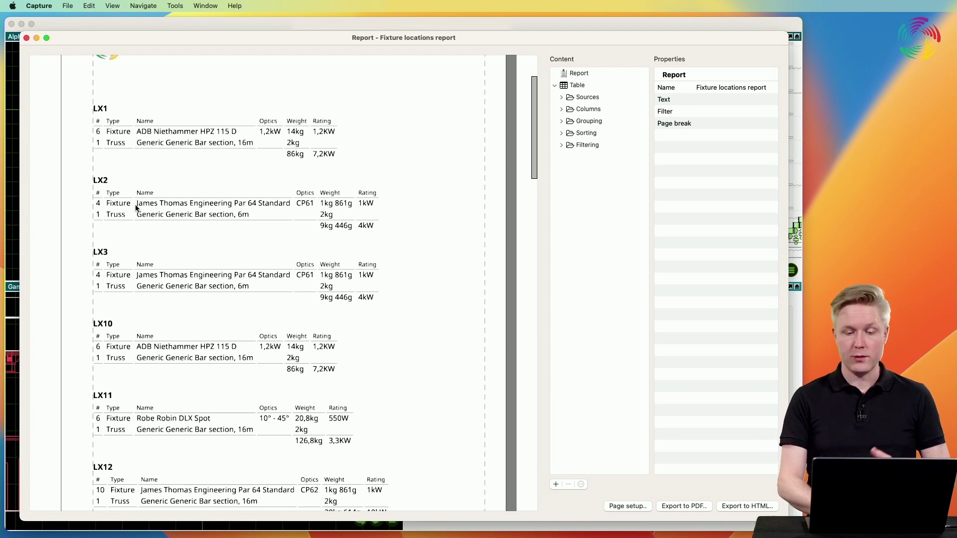
{"action": "left_click", "coordinate": [561, 121]}
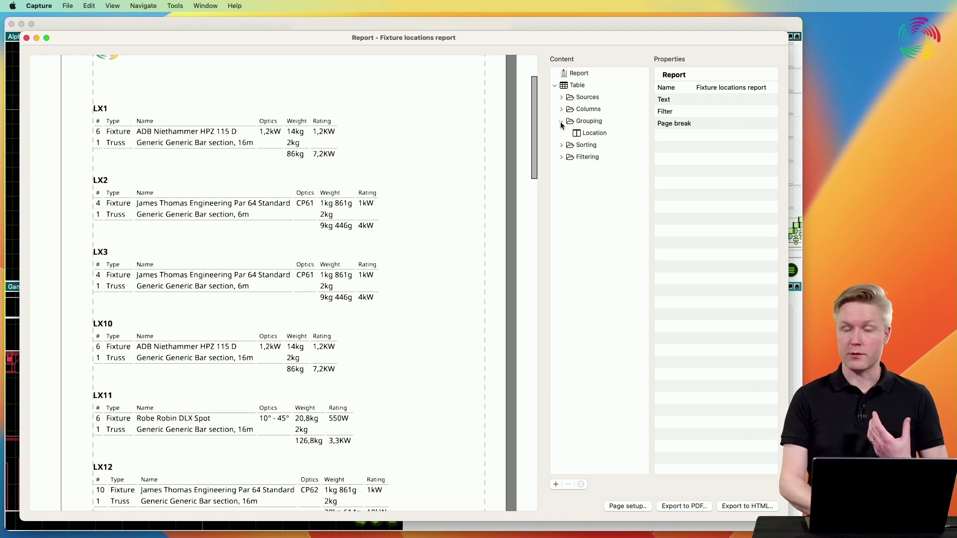
{"action": "left_click", "coordinate": [604, 135]}
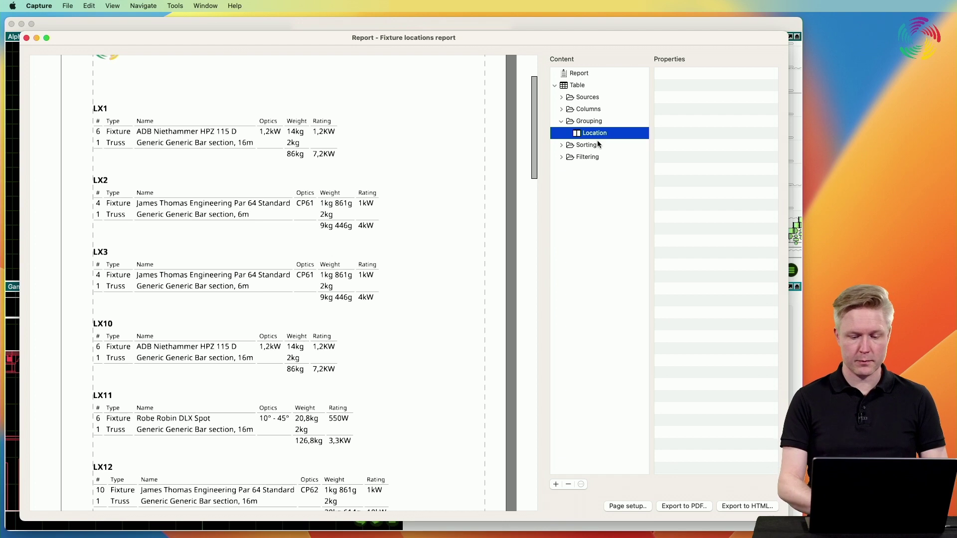
Step: Delete the Location grouping, then re-add it from the Location column with Add to grouping
{"action": "left_click", "coordinate": [569, 484]}
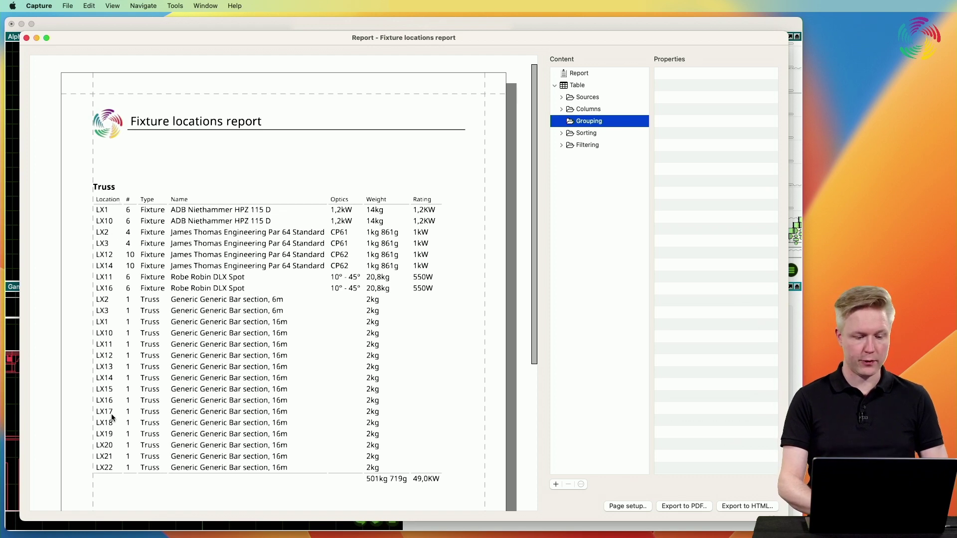
{"action": "left_click", "coordinate": [562, 109]}
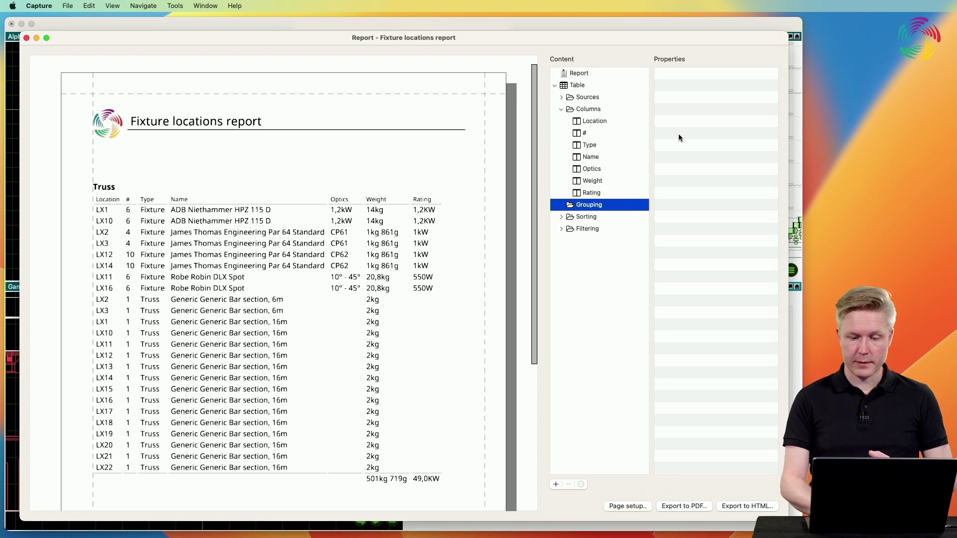
{"action": "left_click", "coordinate": [595, 122]}
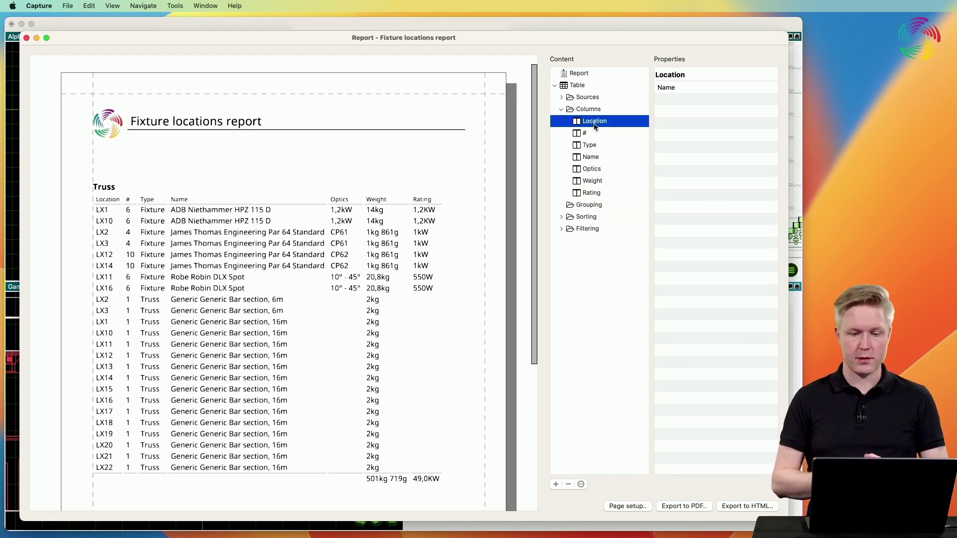
{"action": "right_click", "coordinate": [595, 126]}
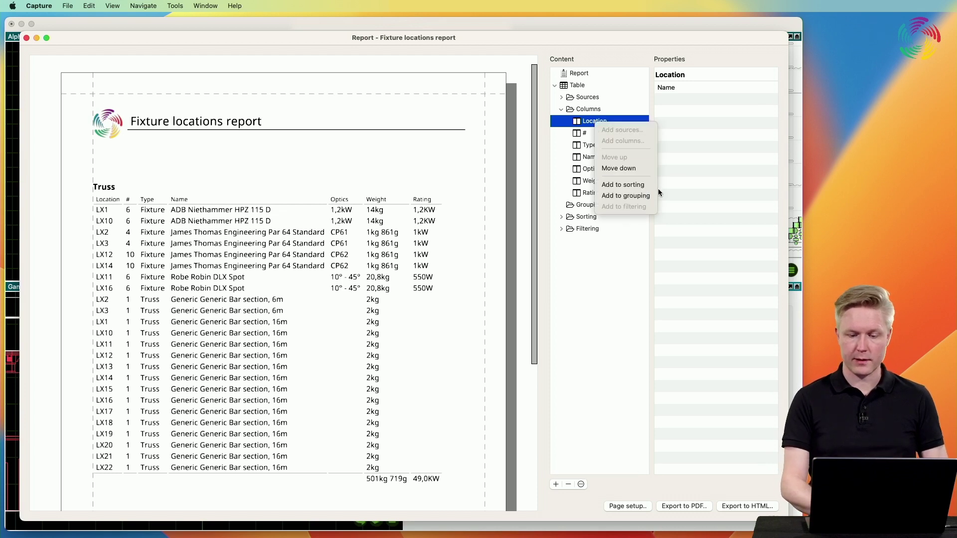
{"action": "left_click", "coordinate": [626, 196]}
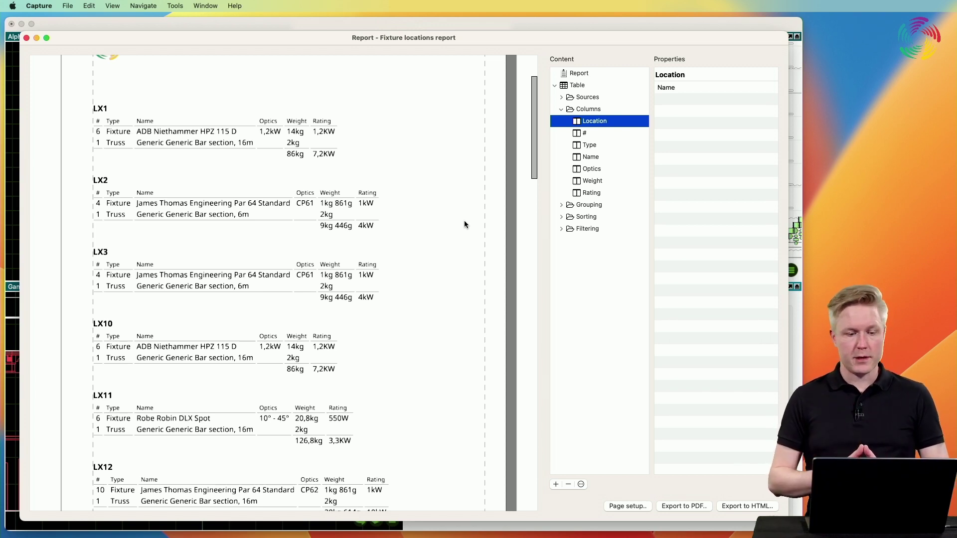
Step: Close the report and inspect an LX12 fixture's Location and the pipe's Unit property
{"action": "left_click", "coordinate": [26, 38]}
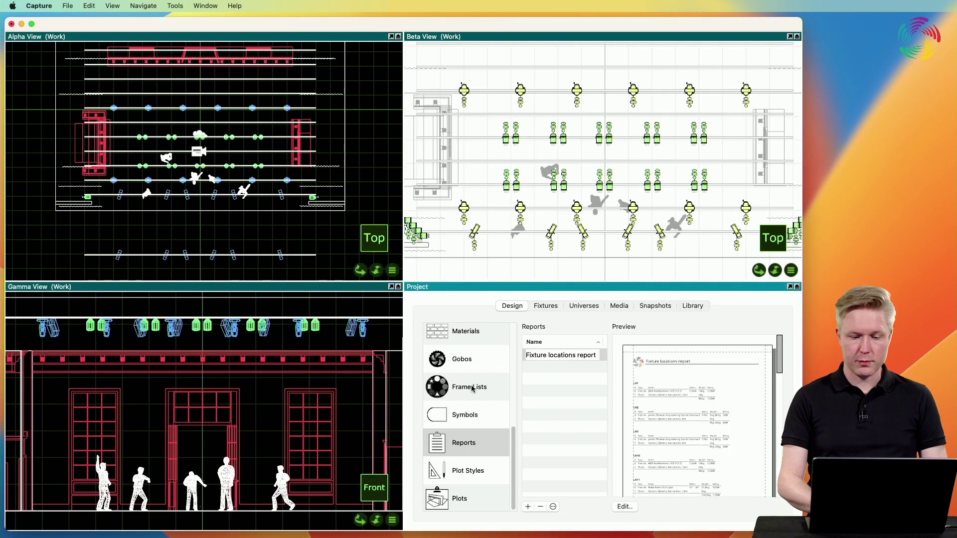
{"action": "scroll", "coordinate": [474, 389], "scroll_direction": "up", "scroll_amount": 5}
{"action": "left_click", "coordinate": [517, 187]}
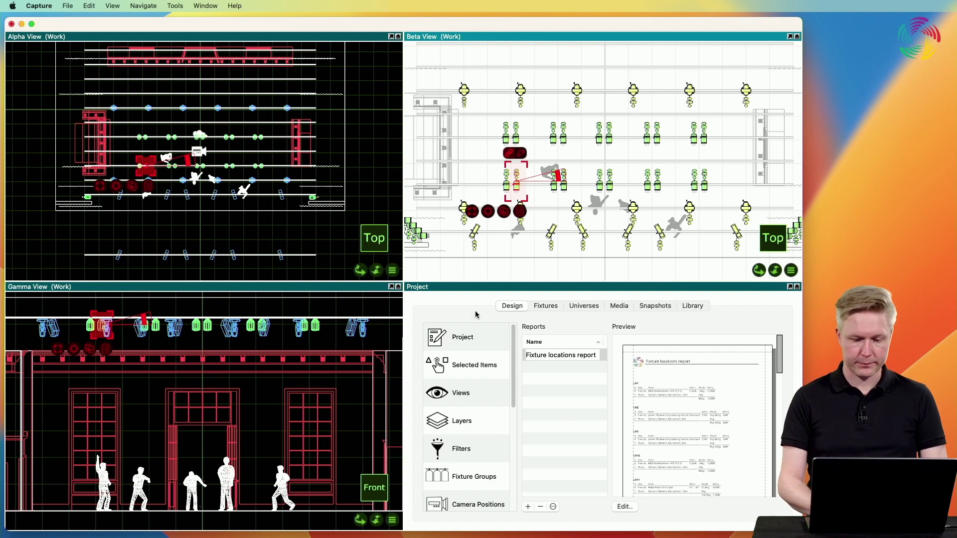
{"action": "left_click", "coordinate": [462, 374]}
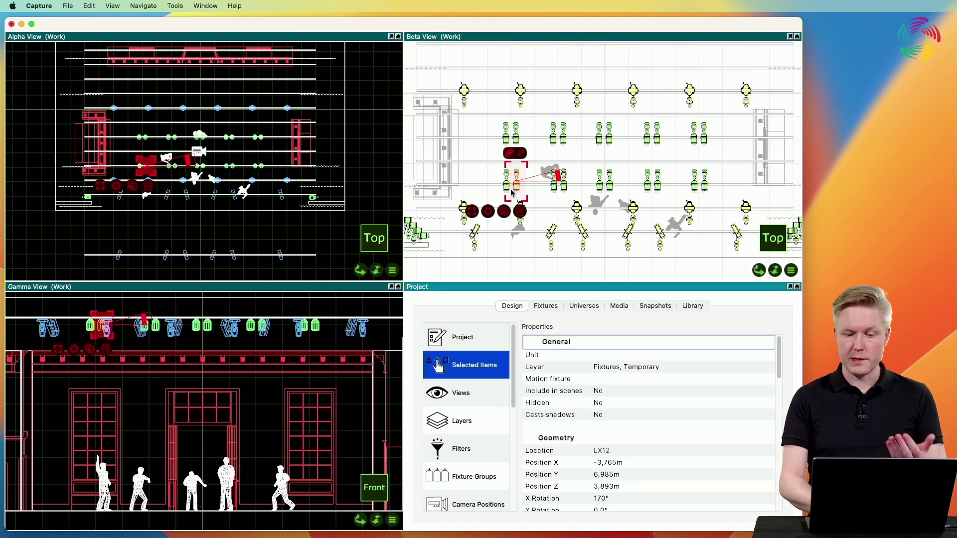
{"action": "scroll", "coordinate": [656, 418], "scroll_direction": "down", "scroll_amount": 3}
{"action": "left_click", "coordinate": [623, 417]}
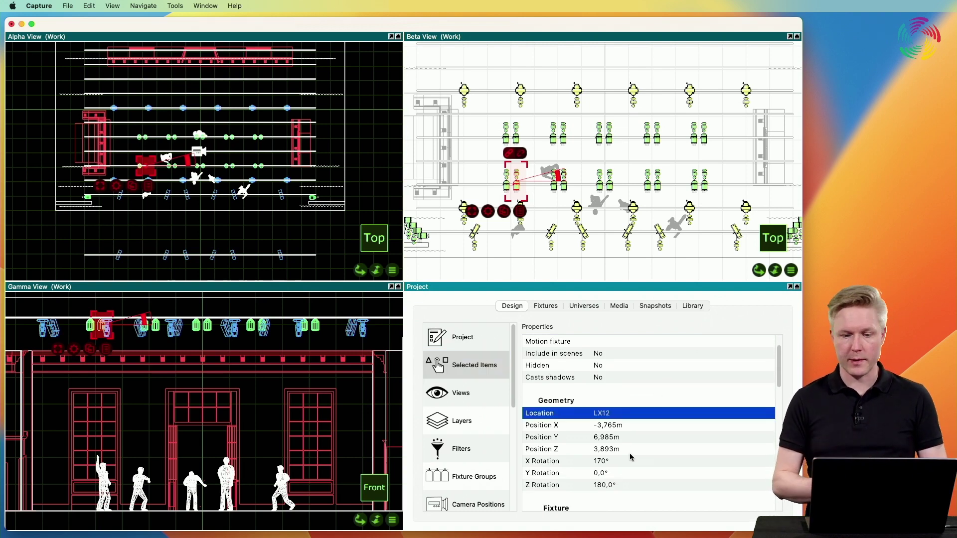
{"action": "left_click", "coordinate": [585, 188]}
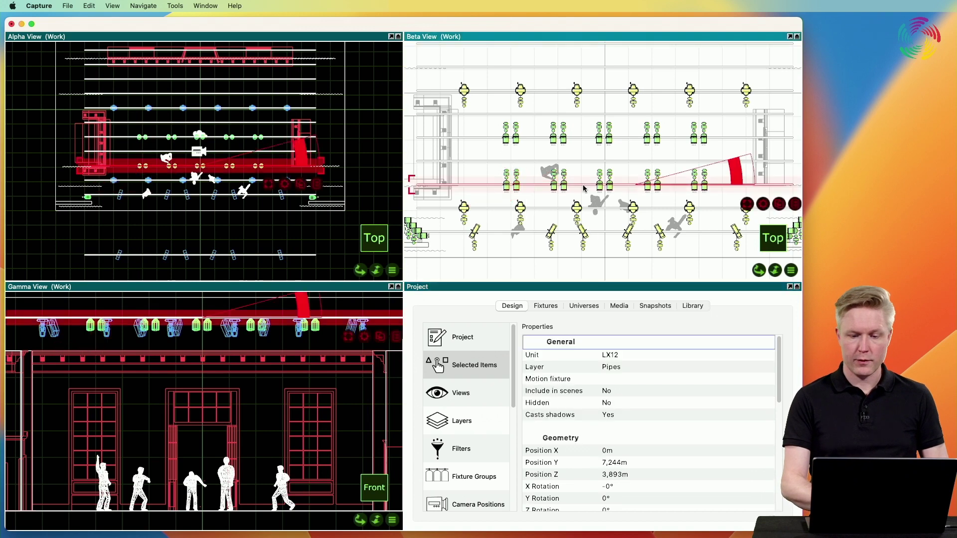
{"action": "left_click", "coordinate": [620, 355]}
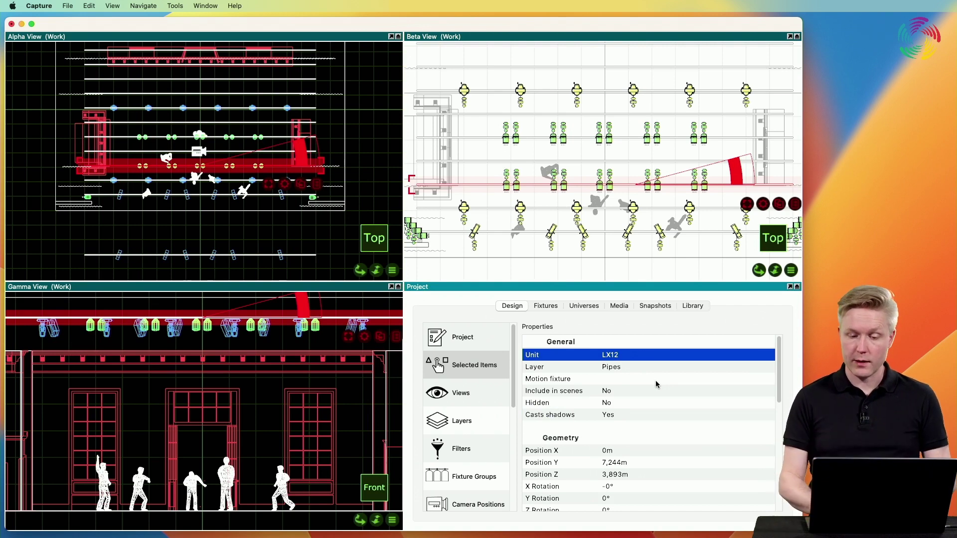
Step: Reselect the single temporary fixture and change its Location from LX12 to Test
{"action": "left_click", "coordinate": [493, 158]}
{"action": "key", "text": "super+x"}
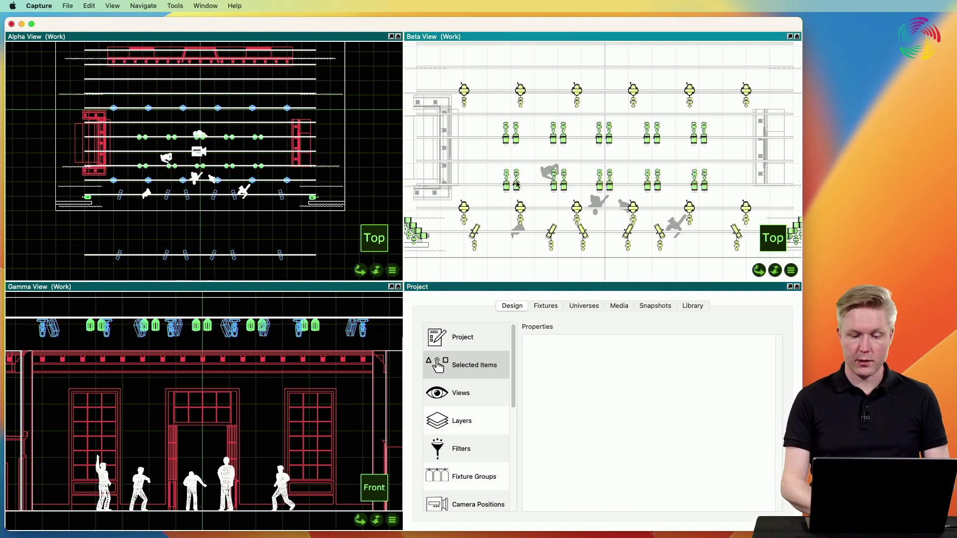
{"action": "key", "text": "super+v"}
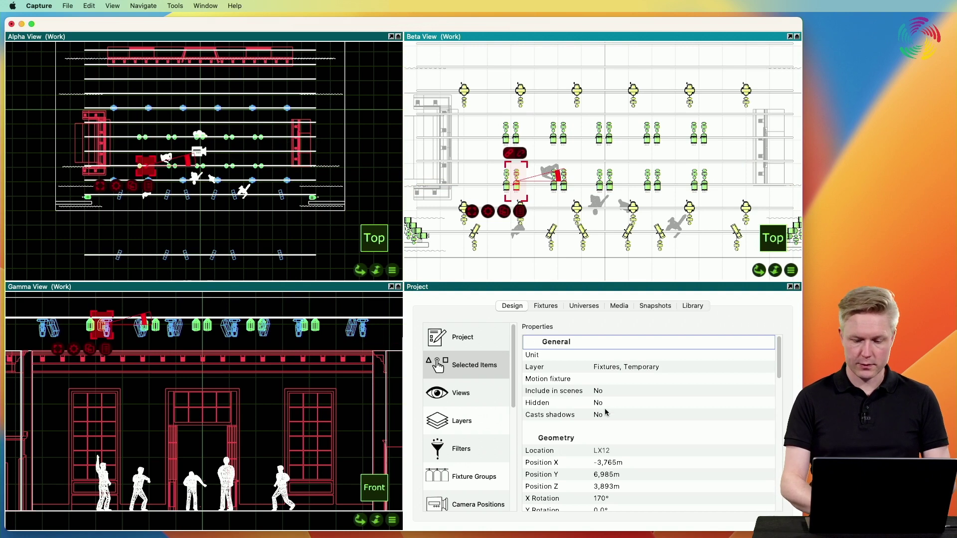
{"action": "scroll", "coordinate": [619, 439], "scroll_direction": "down", "scroll_amount": 3}
{"action": "double_click", "coordinate": [659, 391]}
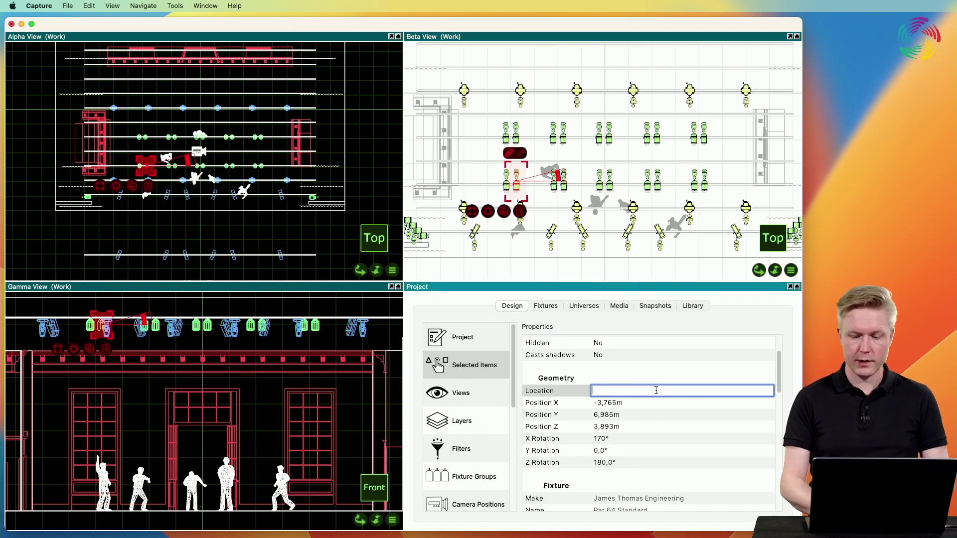
{"action": "type", "text": "Test"}
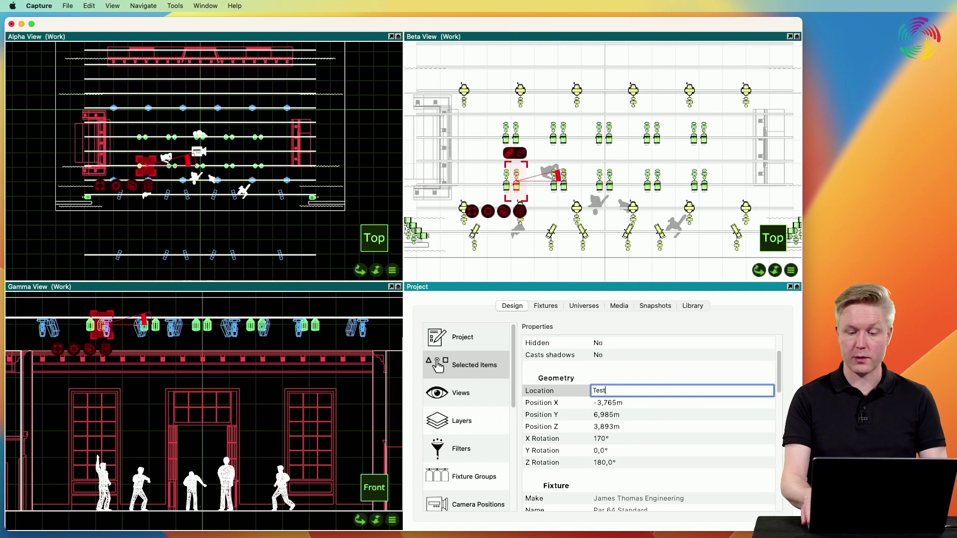
{"action": "key", "text": "Return"}
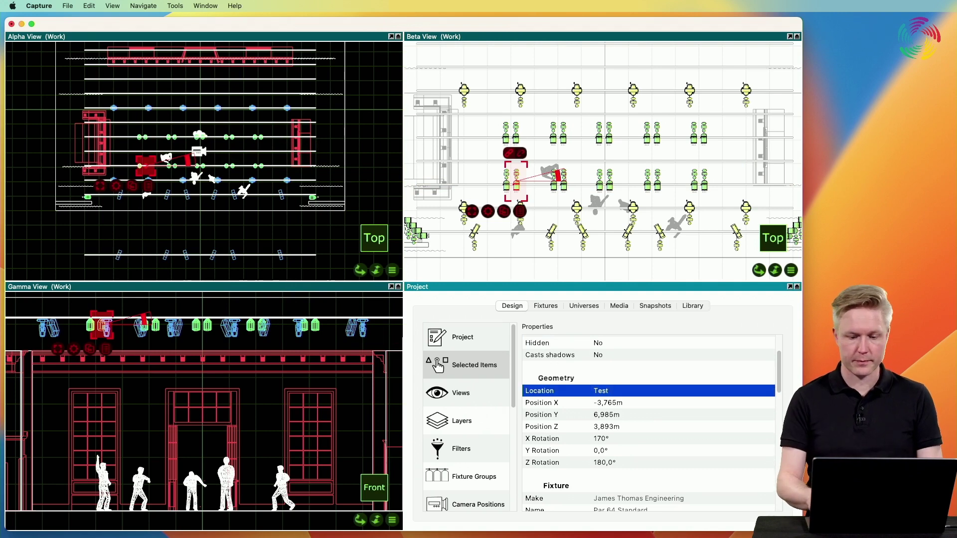
{"action": "scroll", "coordinate": [478, 446], "scroll_direction": "down", "scroll_amount": 5}
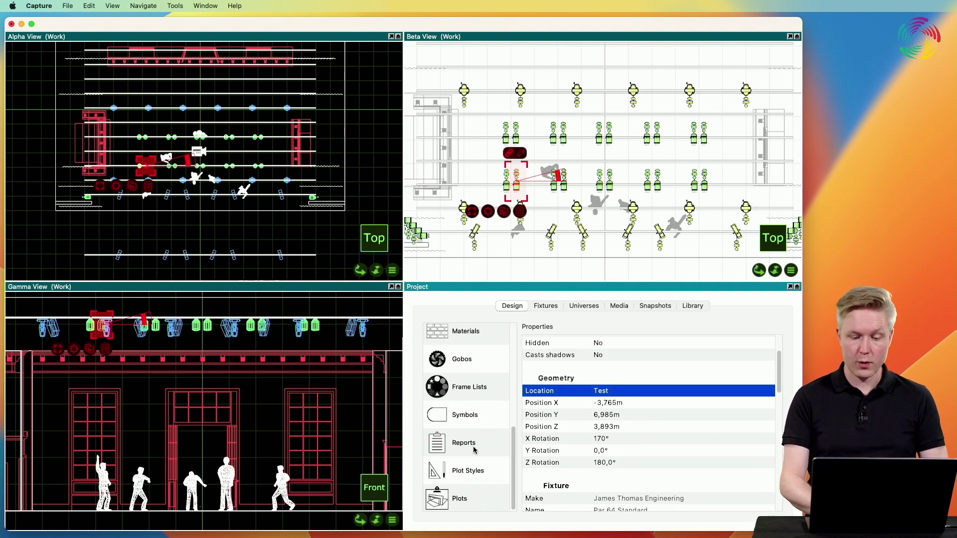
Step: Reopen the Fixture locations report, scroll to the Test group with one Par 64, then close it
{"action": "left_click", "coordinate": [472, 449]}
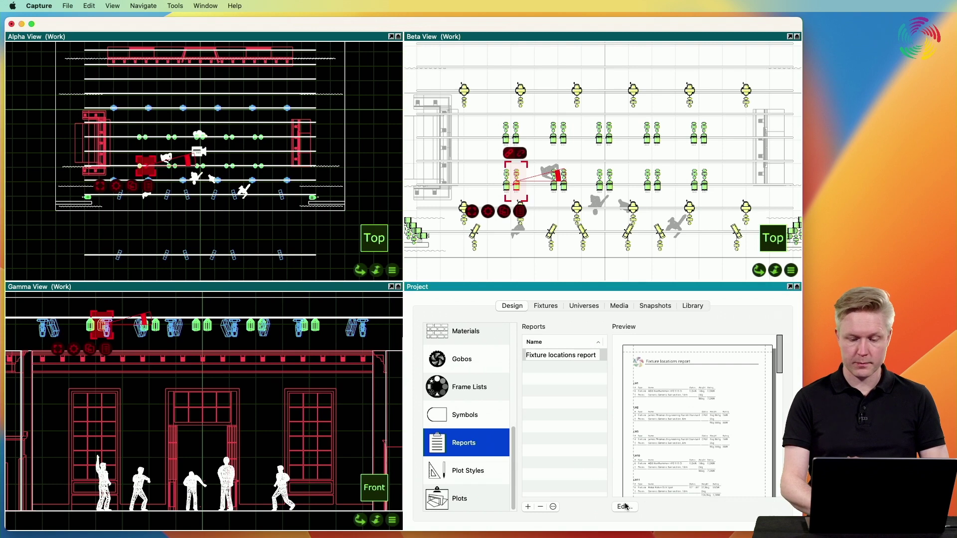
{"action": "left_click", "coordinate": [625, 506]}
{"action": "left_click_drag", "start_coordinate": [536, 74], "coordinate": [534, 351]}
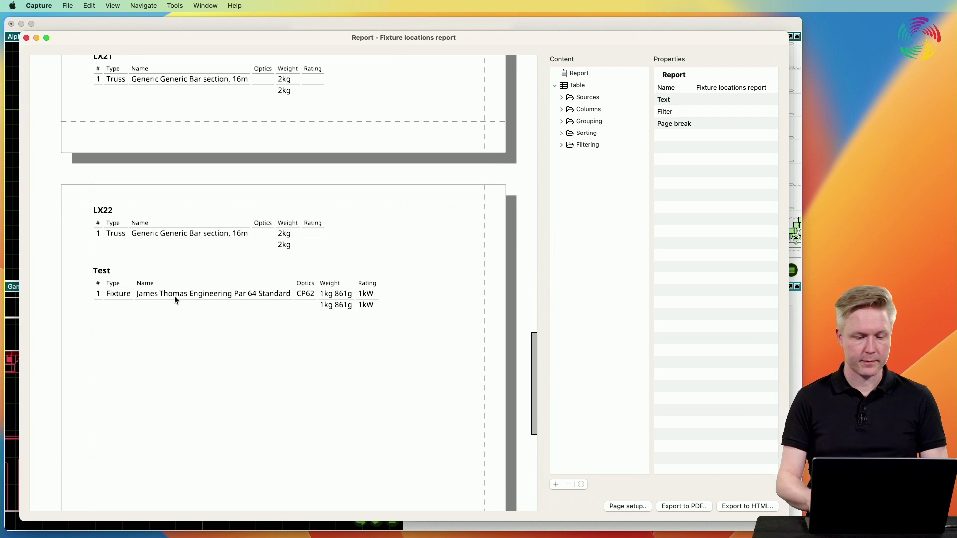
{"action": "left_click", "coordinate": [26, 38]}
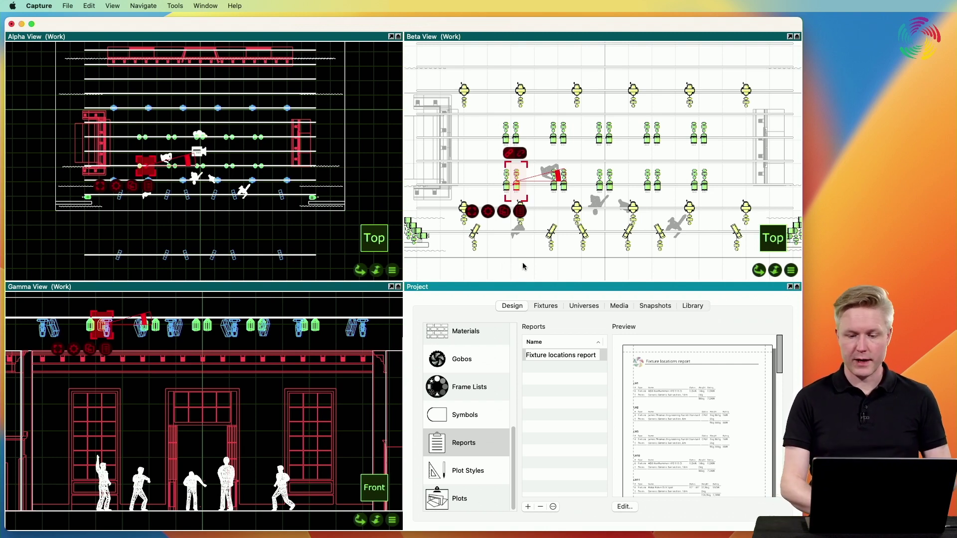
Step: Drag a built-in Report Item onto the pipe in Beta View and raise it to pipe height
{"action": "left_click", "coordinate": [697, 307]}
{"action": "scroll", "coordinate": [603, 424], "scroll_direction": "down", "scroll_amount": 10}
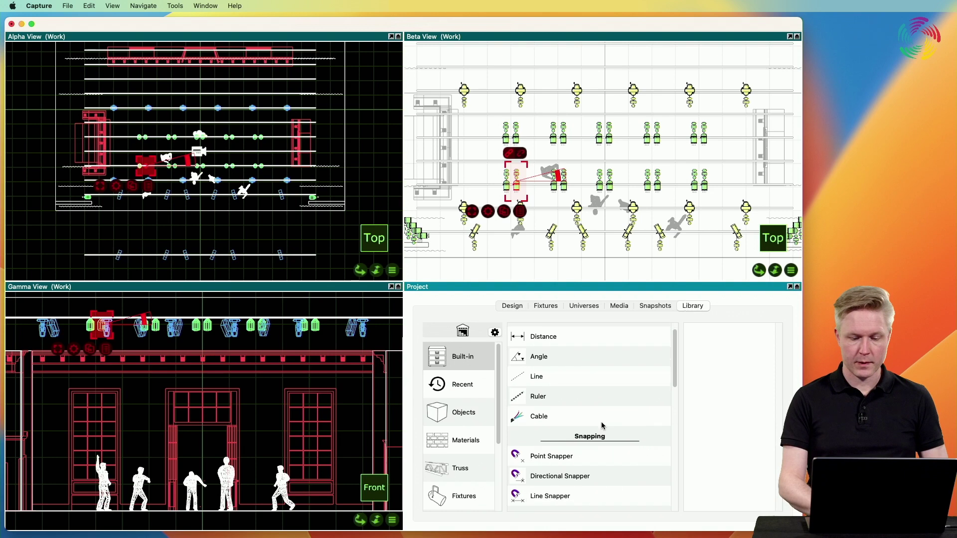
{"action": "left_click", "coordinate": [566, 368]}
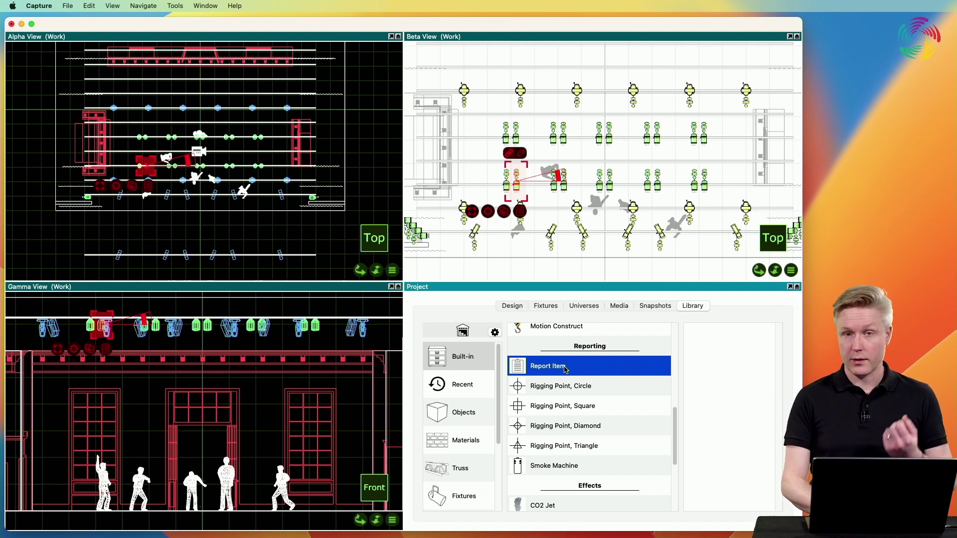
{"action": "left_click_drag", "start_coordinate": [565, 369], "coordinate": [492, 187]}
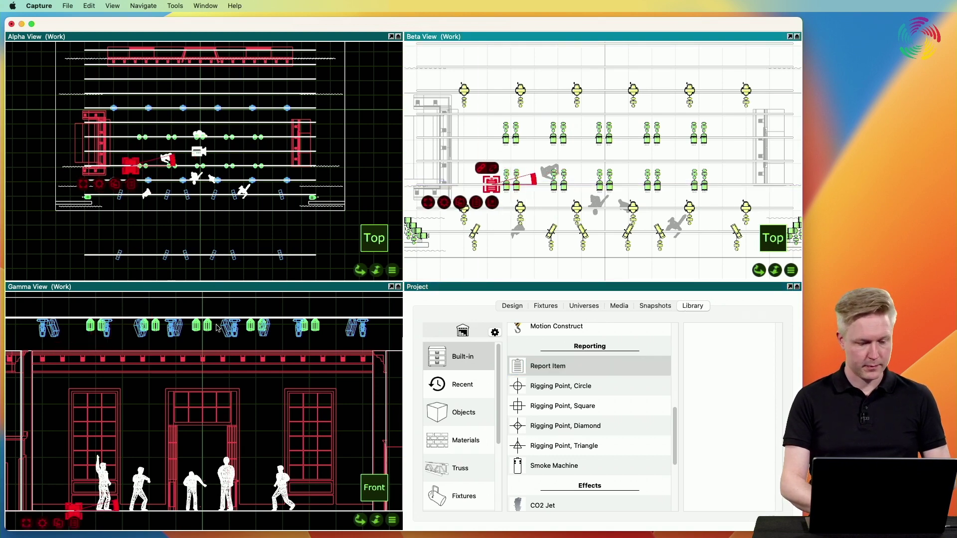
{"action": "left_click_drag", "start_coordinate": [75, 509], "coordinate": [78, 329]}
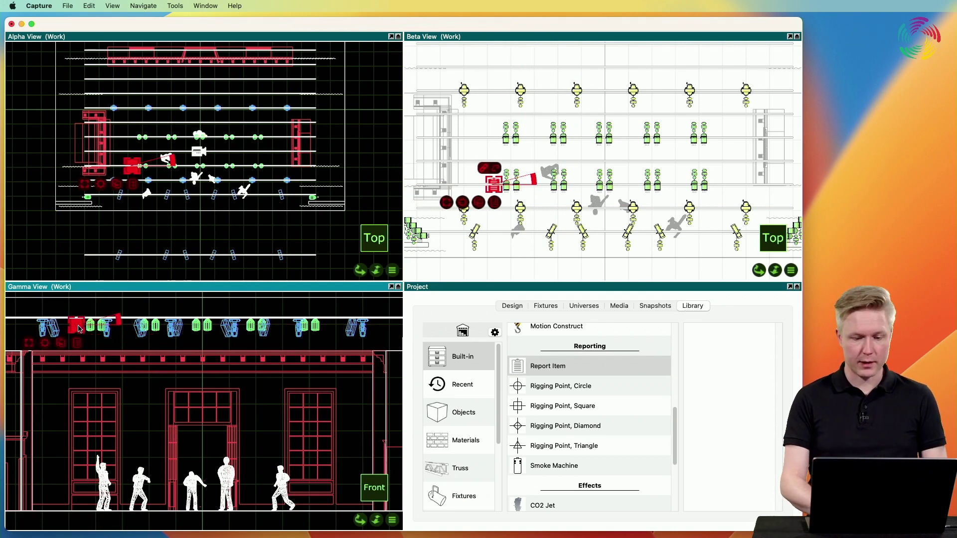
Step: Rename the selected report item to 'Extension Coord' in Selected Items
{"action": "left_click", "coordinate": [506, 306]}
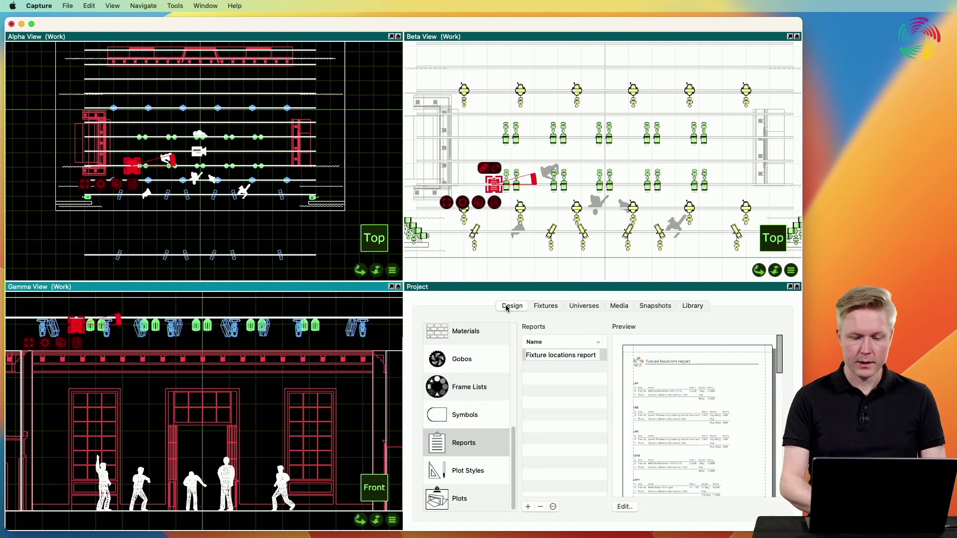
{"action": "scroll", "coordinate": [474, 374], "scroll_direction": "up", "scroll_amount": 5}
{"action": "left_click", "coordinate": [475, 369]}
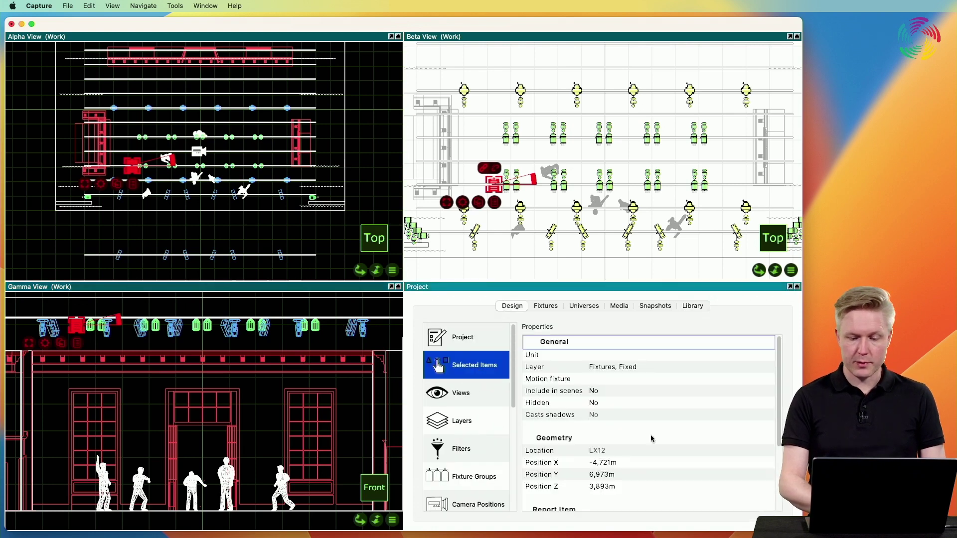
{"action": "scroll", "coordinate": [650, 439], "scroll_direction": "down", "scroll_amount": 5}
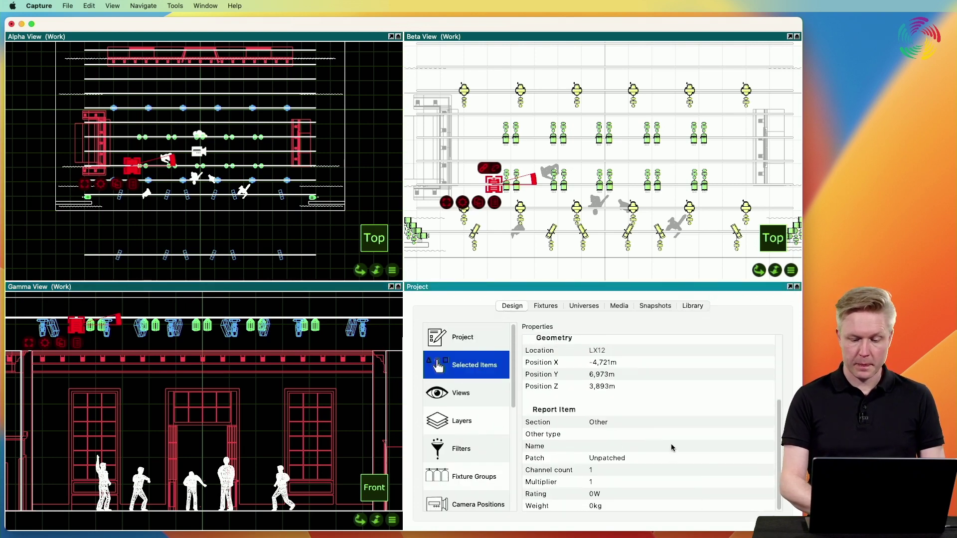
{"action": "left_click", "coordinate": [671, 447]}
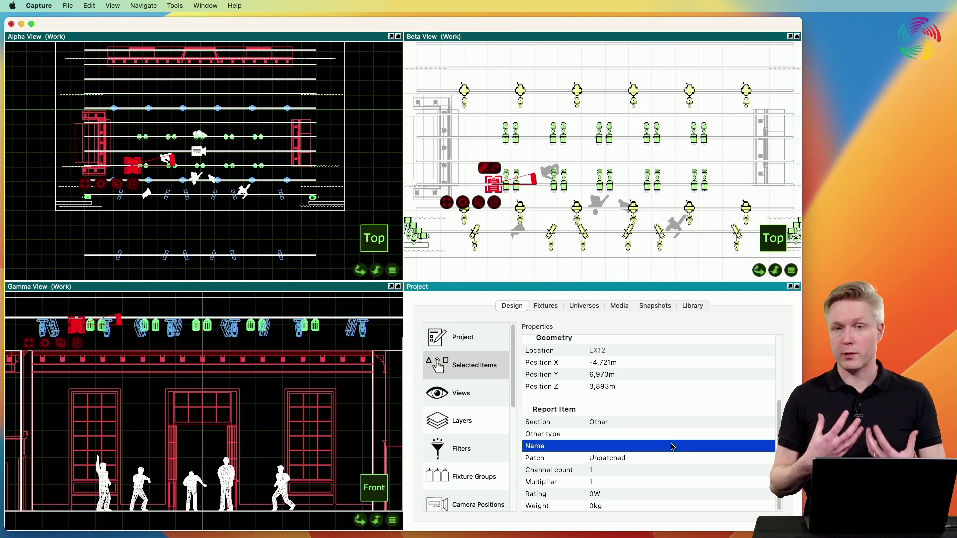
{"action": "left_click", "coordinate": [672, 445]}
{"action": "type", "text": "Extension Coord"}
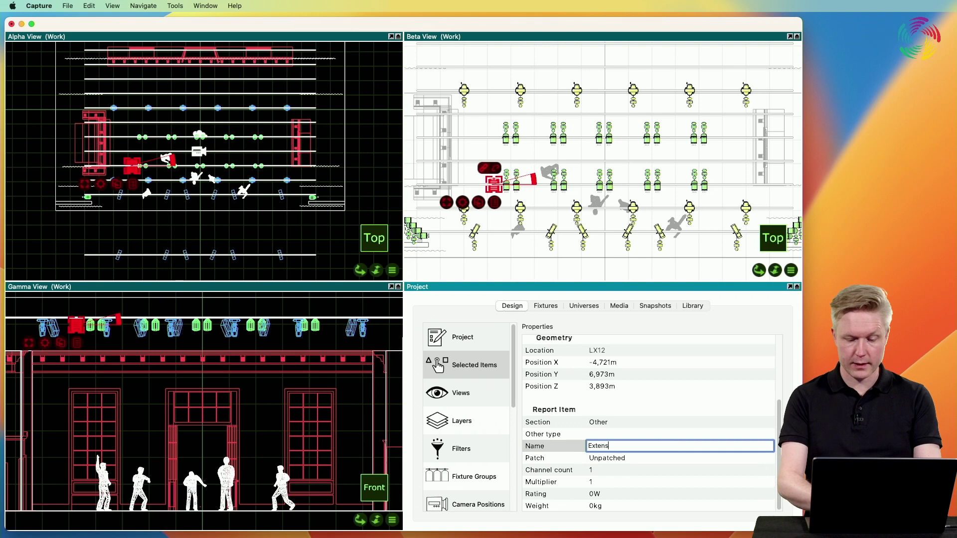
{"action": "key", "text": "Return"}
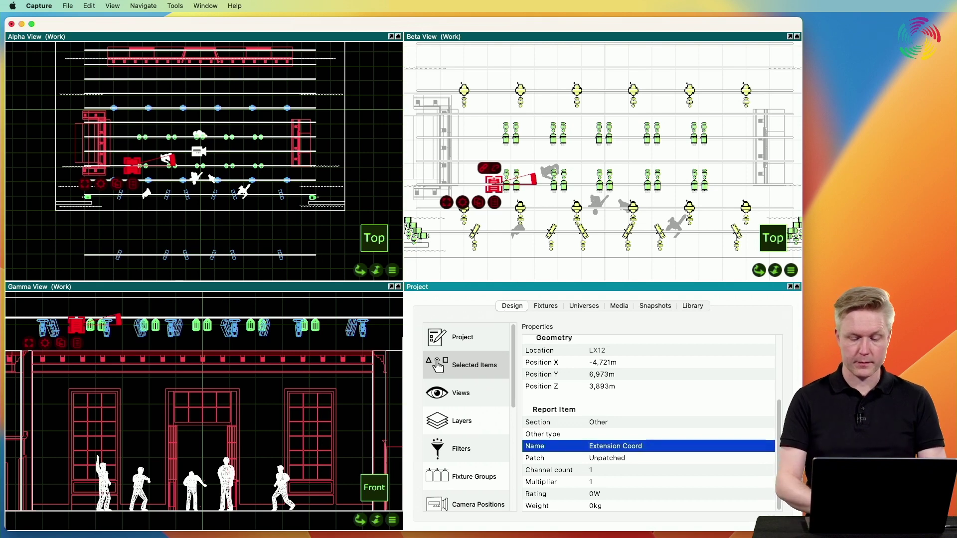
Step: Set the report item's Multiplier to 4
{"action": "left_click", "coordinate": [620, 482]}
{"action": "left_click", "coordinate": [620, 483]}
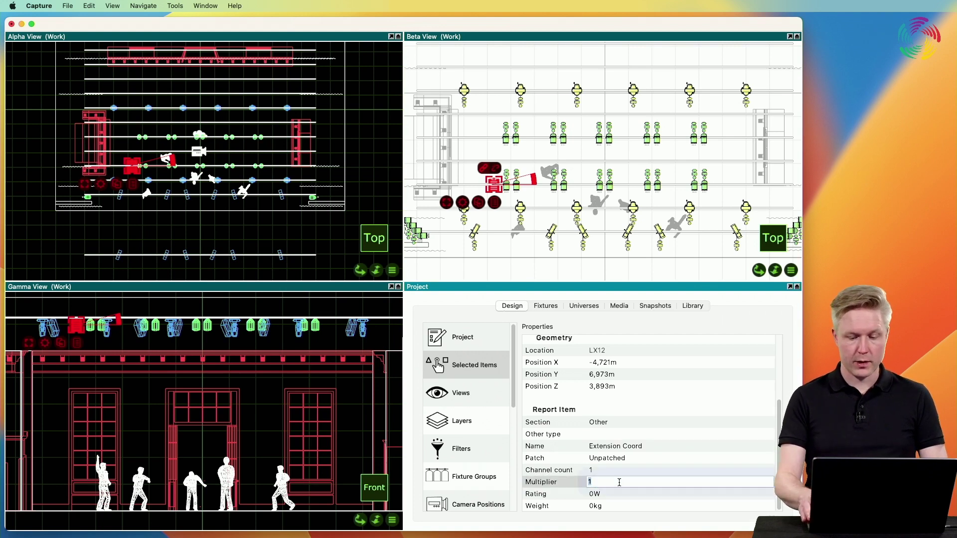
{"action": "type", "text": "4"}
{"action": "key", "text": "Return"}
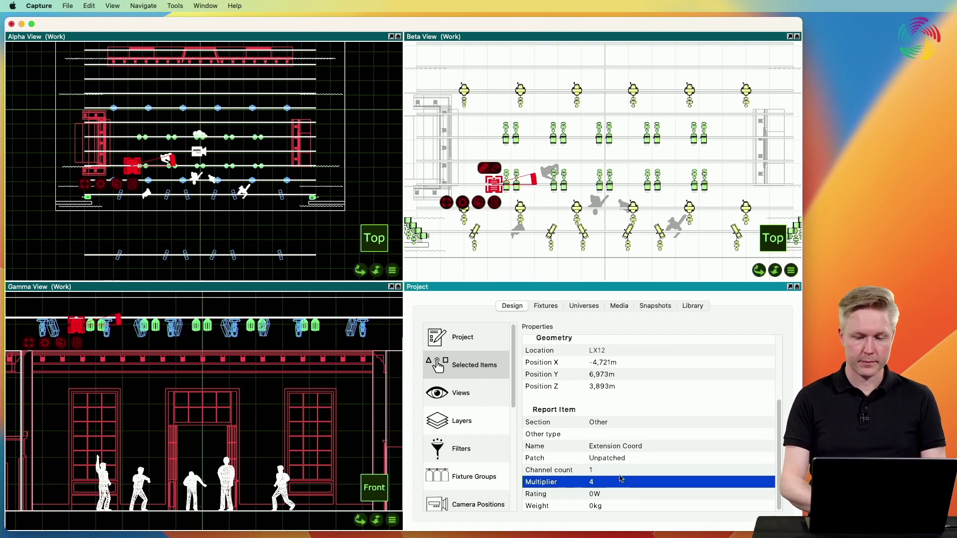
{"action": "scroll", "coordinate": [471, 446], "scroll_direction": "down", "scroll_amount": 5}
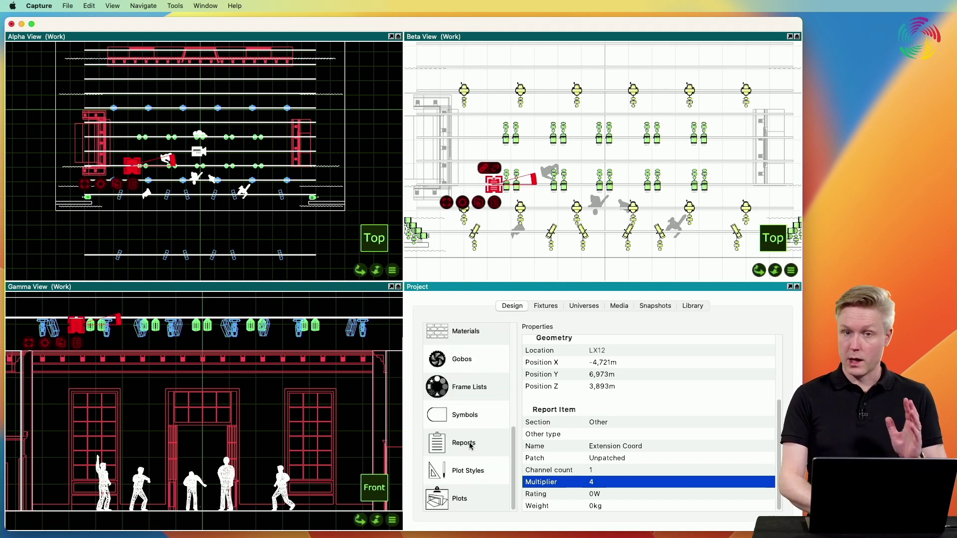
Step: Reopen the Fixture locations report, check LX12 shows 4 Extension Coord, then close it
{"action": "left_click", "coordinate": [469, 444]}
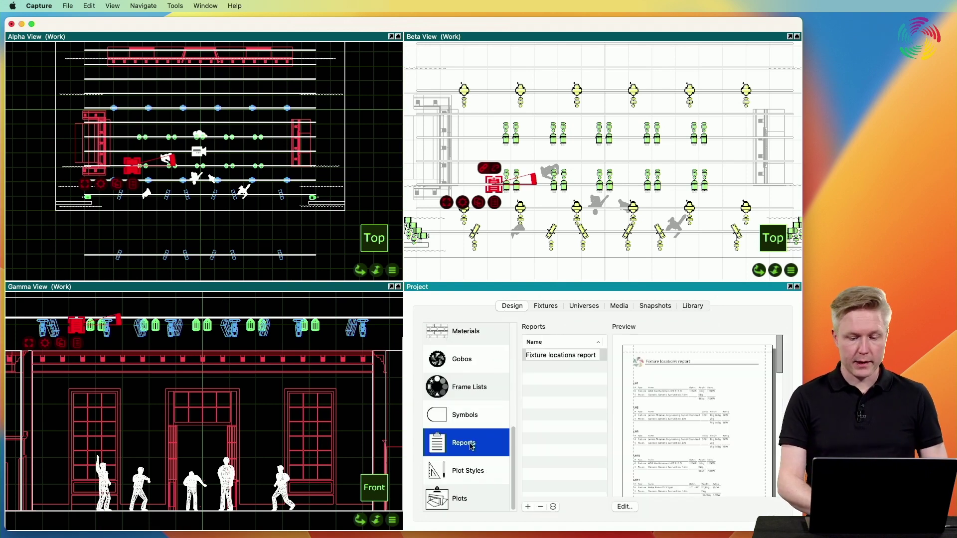
{"action": "left_click", "coordinate": [624, 506]}
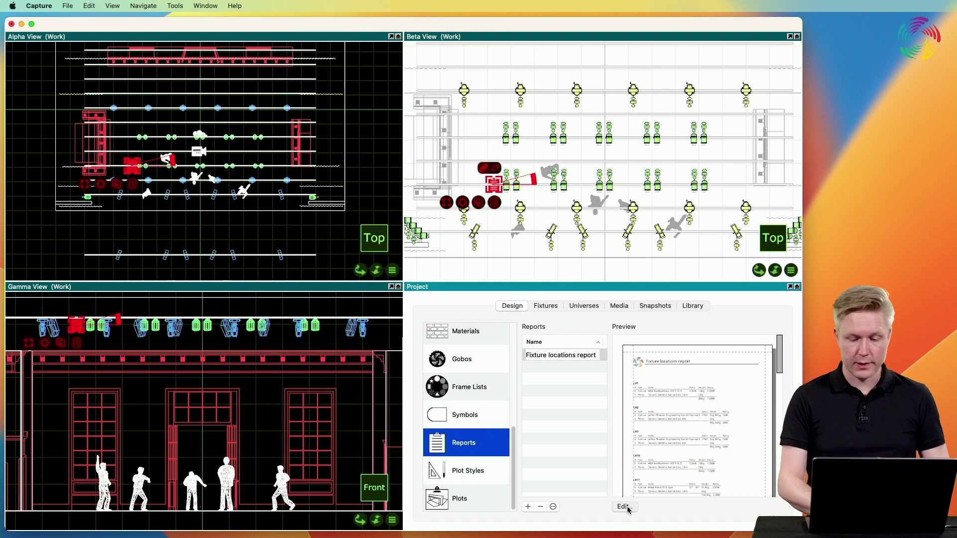
{"action": "left_click_drag", "start_coordinate": [534, 130], "coordinate": [522, 227]}
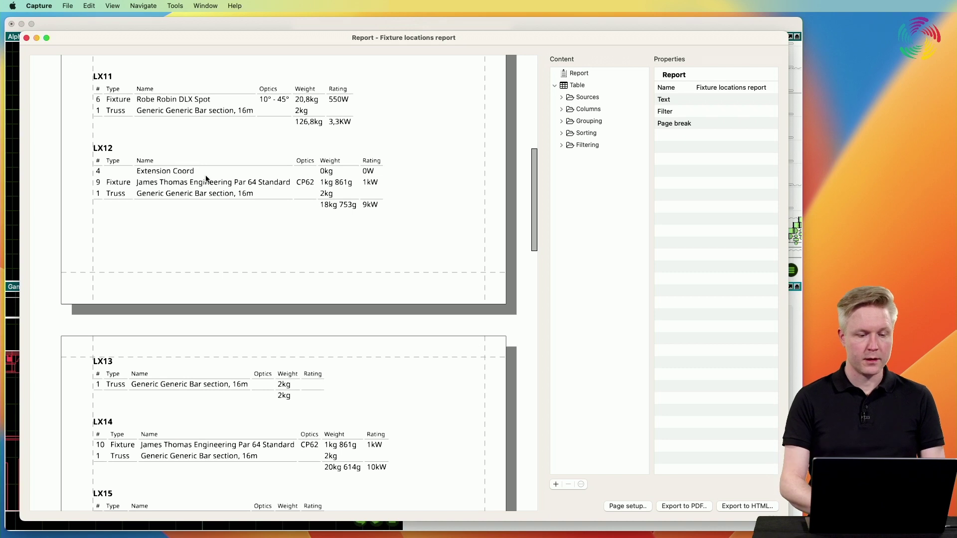
{"action": "left_click", "coordinate": [27, 38]}
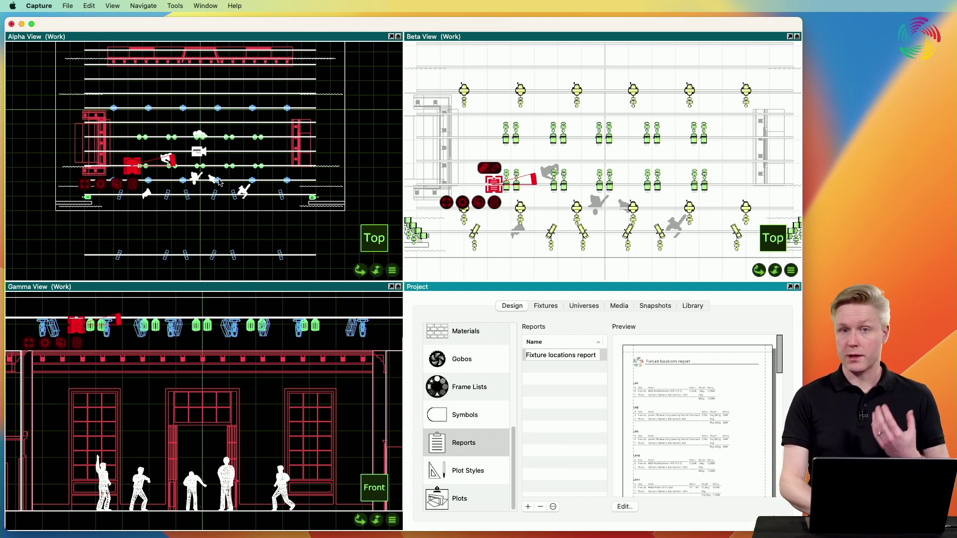
Step: In Layers, untick Include in reports for the Fixtures, Temporary layer
{"action": "scroll", "coordinate": [427, 387], "scroll_direction": "up", "scroll_amount": 10}
{"action": "scroll", "coordinate": [427, 387], "scroll_direction": "up", "scroll_amount": 2}
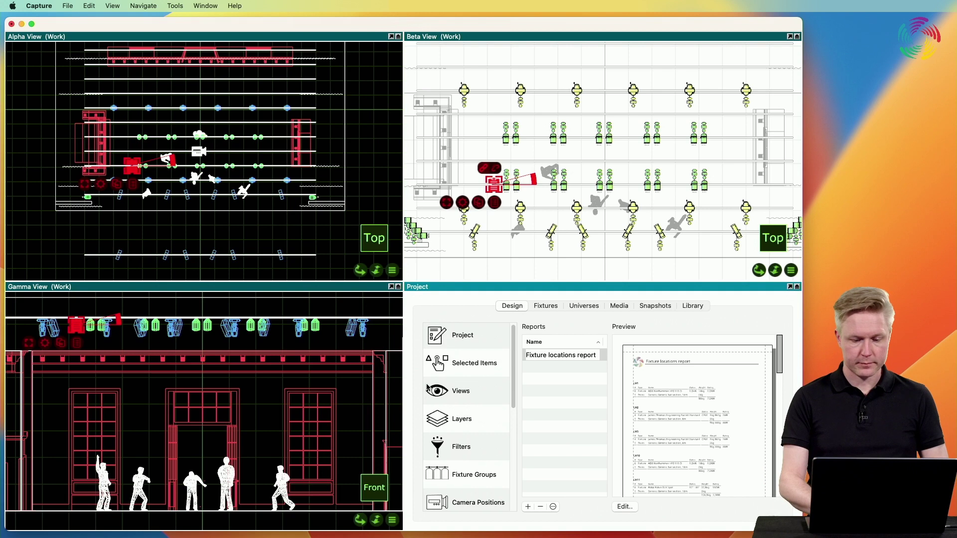
{"action": "left_click", "coordinate": [454, 416]}
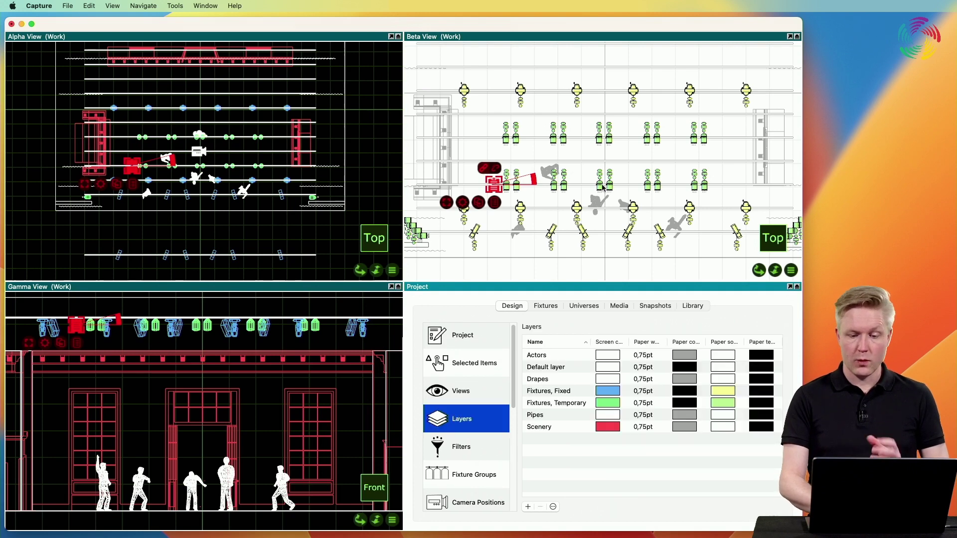
{"action": "double_click", "coordinate": [548, 405]}
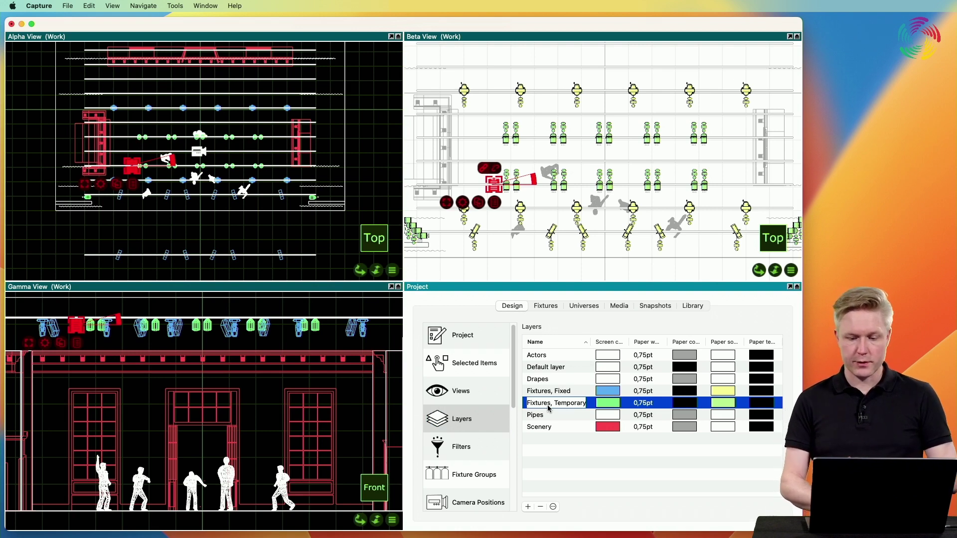
{"action": "scroll", "coordinate": [646, 409], "scroll_direction": "right", "scroll_amount": 8}
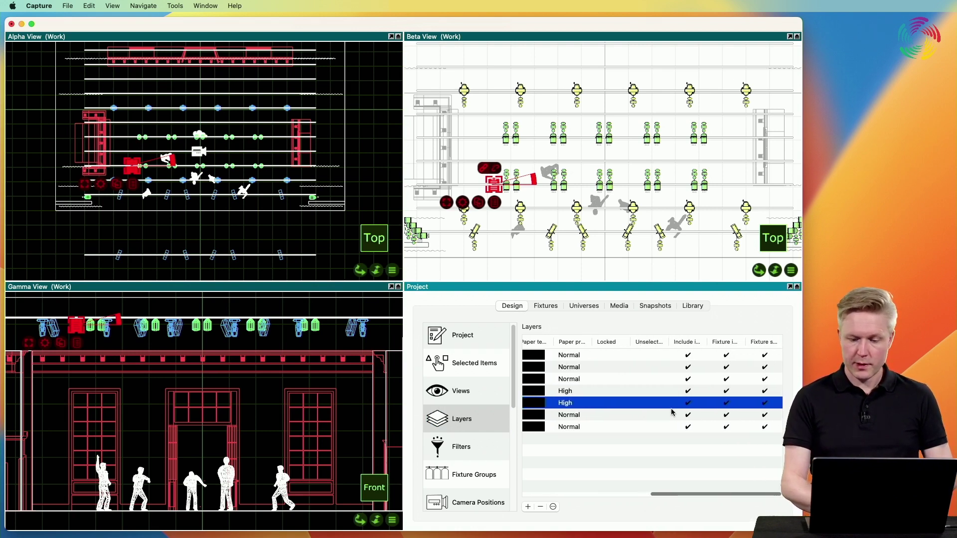
{"action": "left_click_drag", "start_coordinate": [711, 341], "coordinate": [746, 342]}
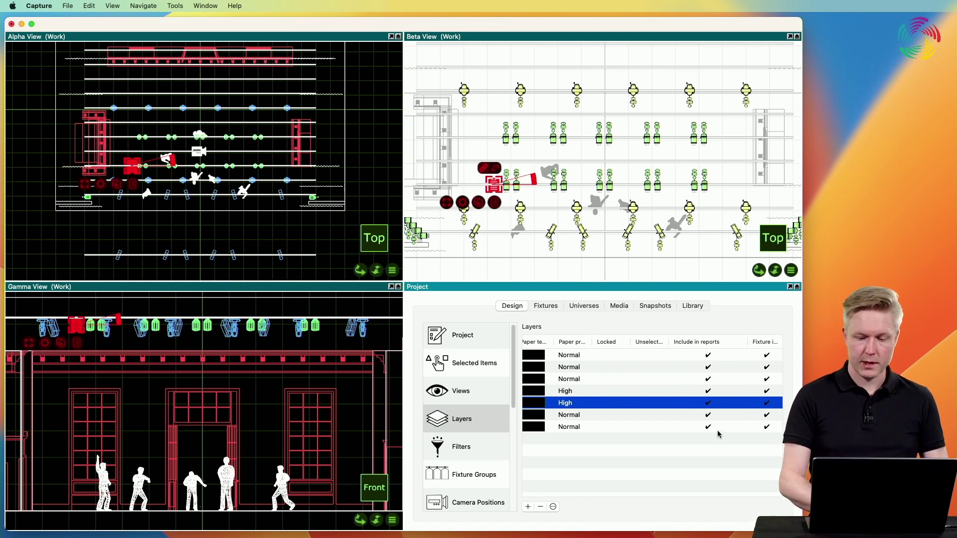
{"action": "left_click", "coordinate": [709, 403]}
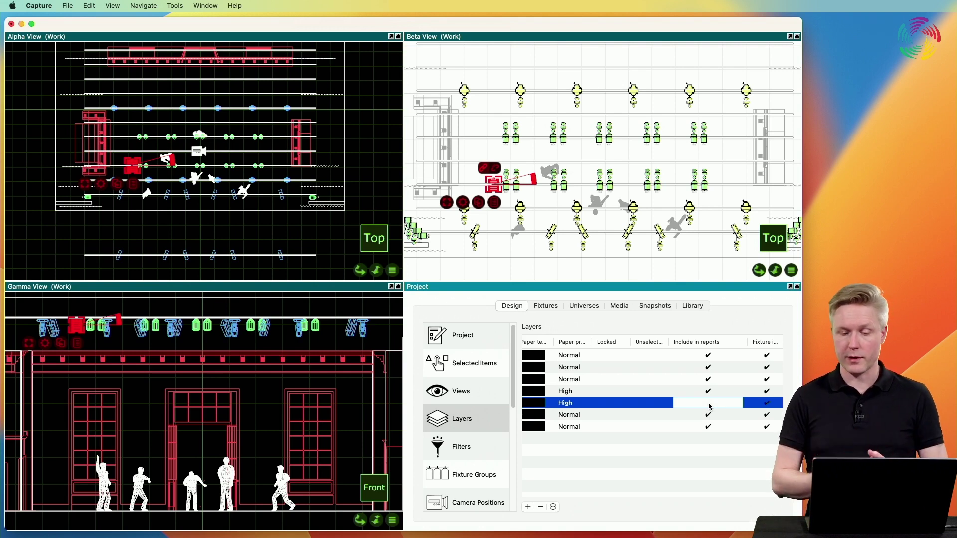
{"action": "scroll", "coordinate": [456, 460], "scroll_direction": "down", "scroll_amount": 8}
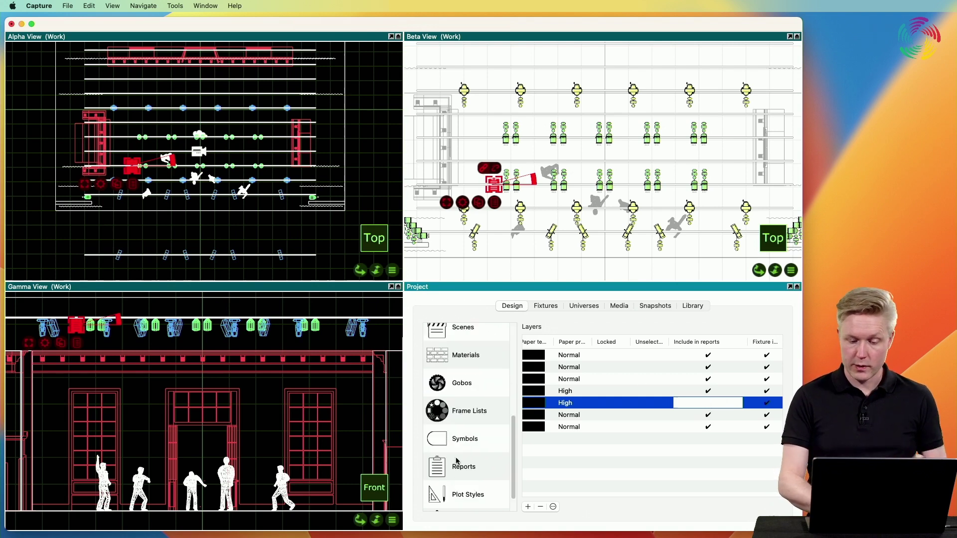
Step: Reopen the Fixture locations report and scroll to LX12, now listing 4 Extension Coord
{"action": "left_click", "coordinate": [468, 443]}
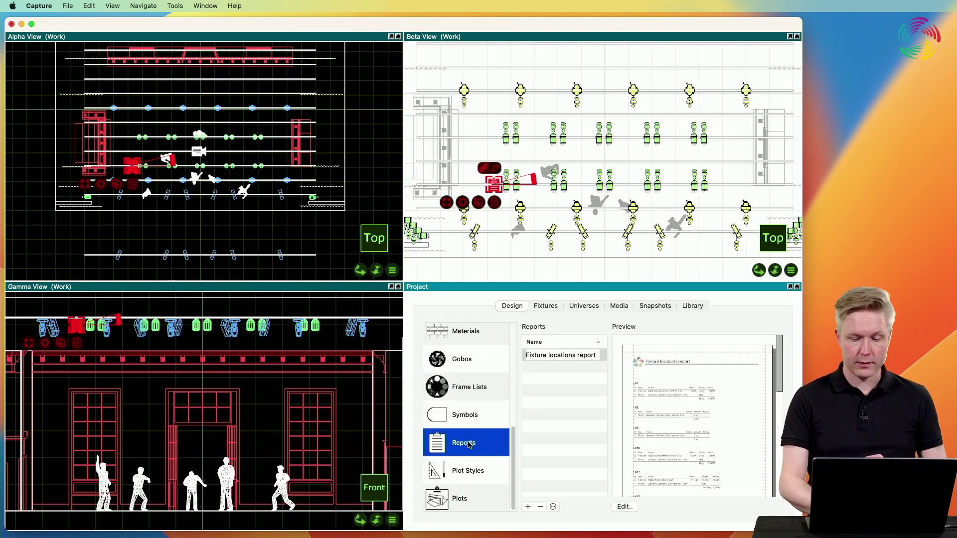
{"action": "left_click", "coordinate": [629, 508]}
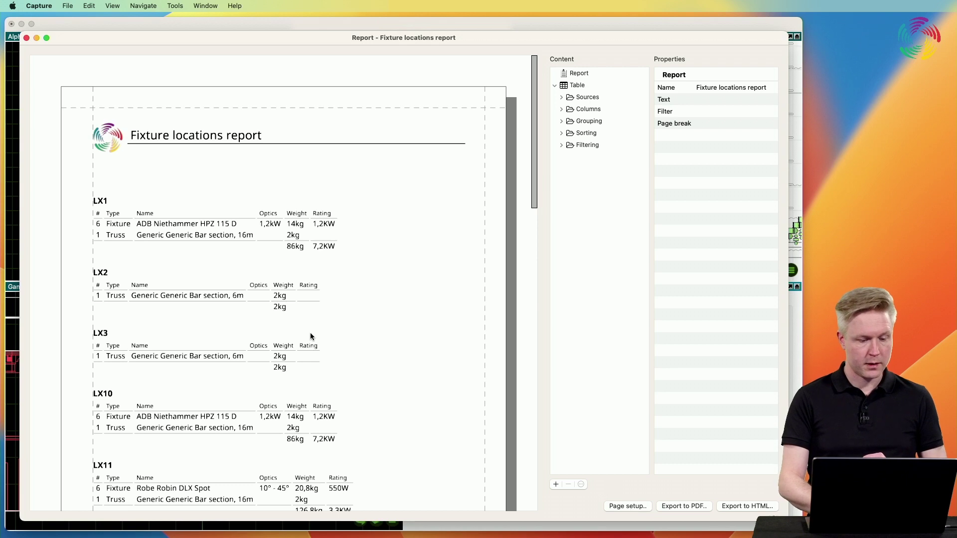
{"action": "scroll", "coordinate": [309, 337], "scroll_direction": "down", "scroll_amount": 10}
{"action": "scroll", "coordinate": [310, 336], "scroll_direction": "up", "scroll_amount": 3}
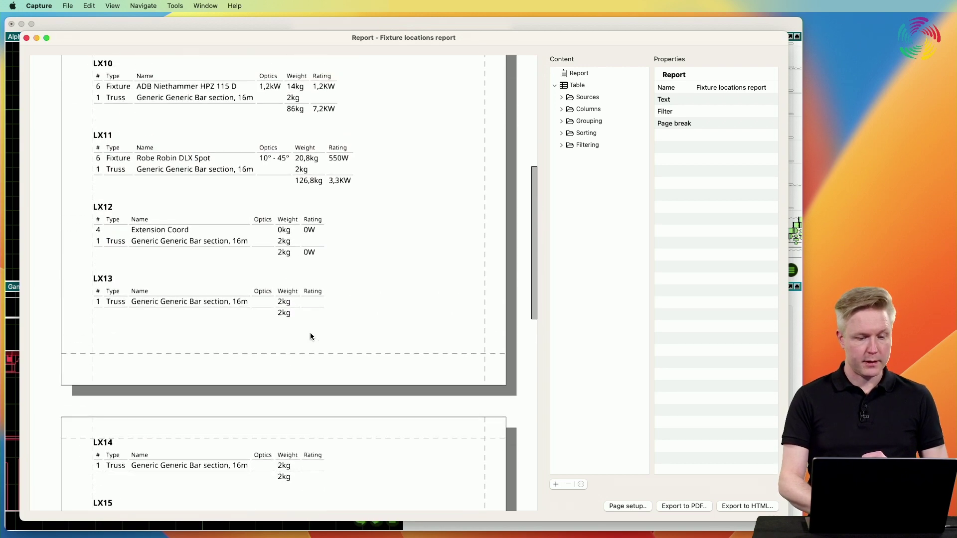